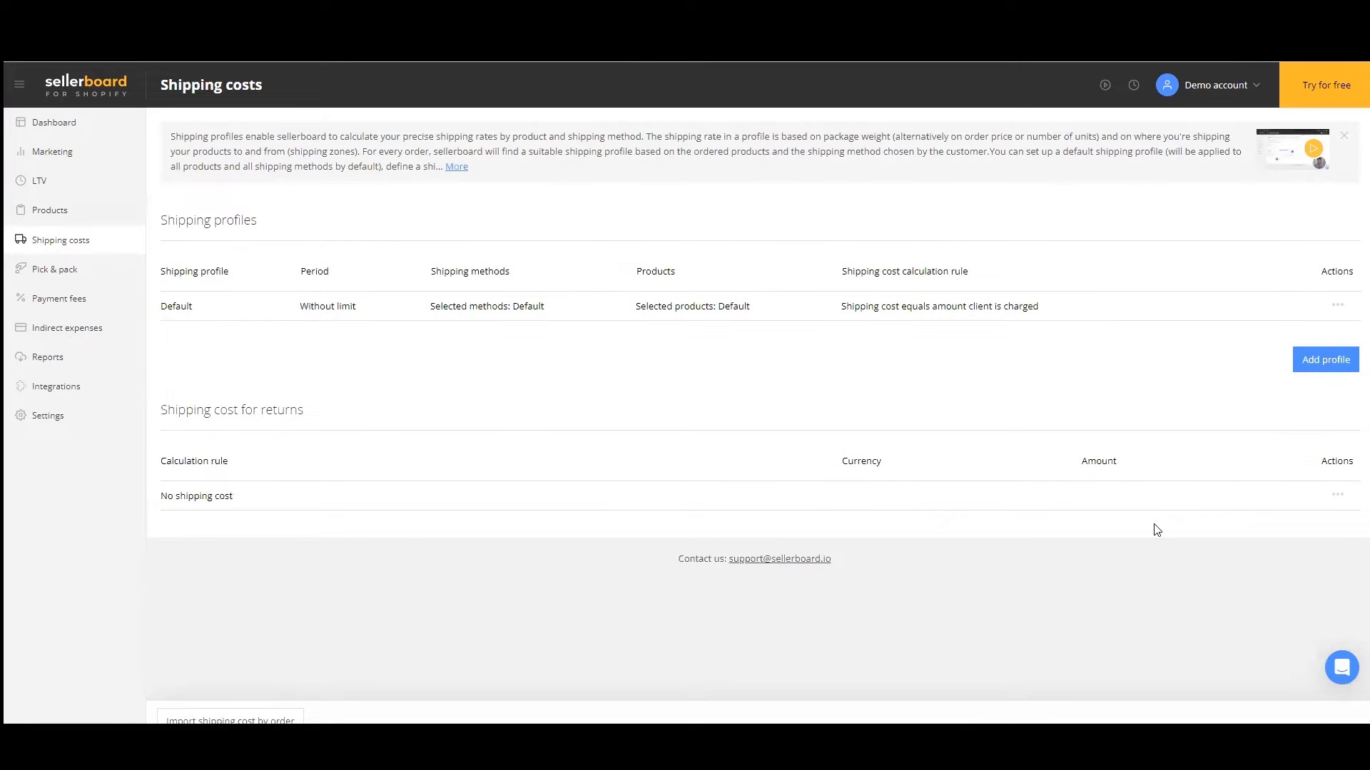
Step: Base the Default shipping profile's cost calculation on the package weight, with g as the unit and $ as the currency
{"action": "left_click", "coordinate": [1337, 305]}
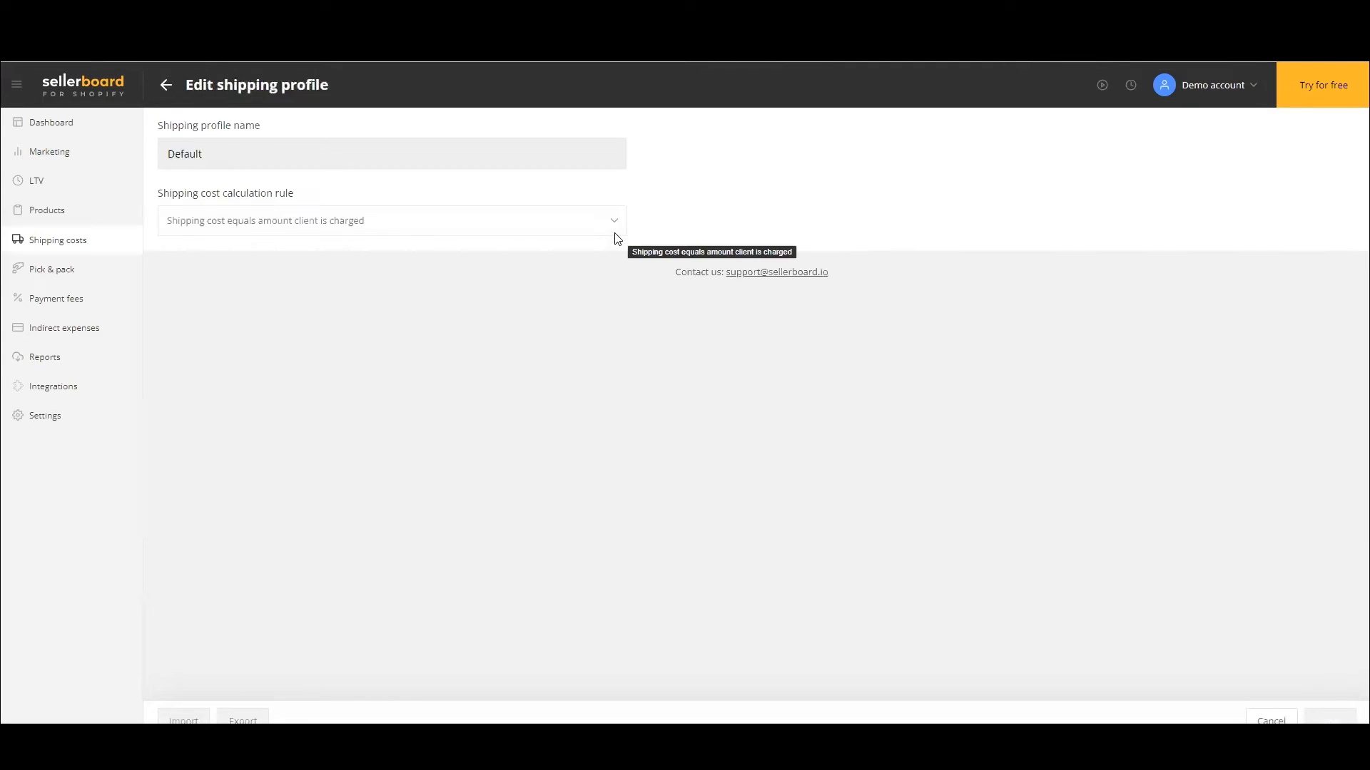
{"action": "left_click", "coordinate": [616, 239]}
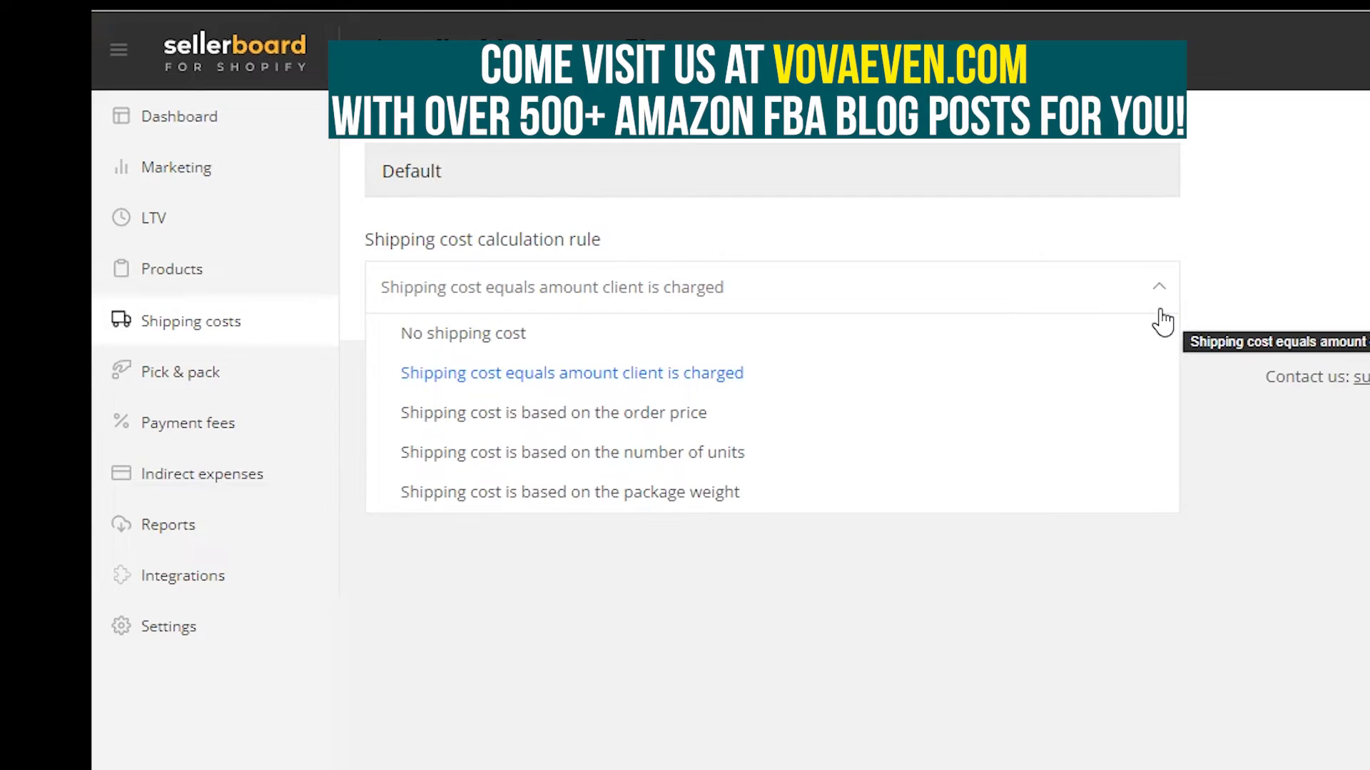
{"action": "left_click", "coordinate": [713, 512]}
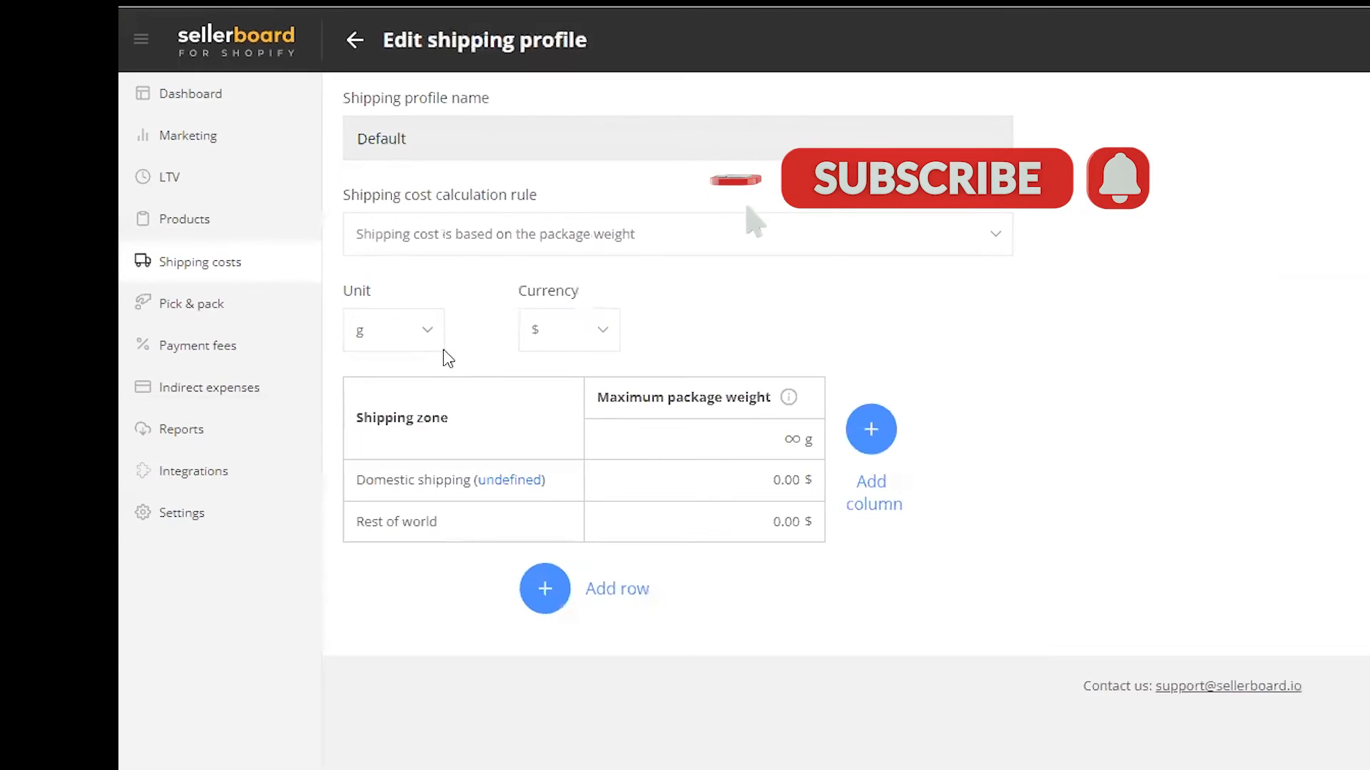
{"action": "left_click", "coordinate": [431, 336]}
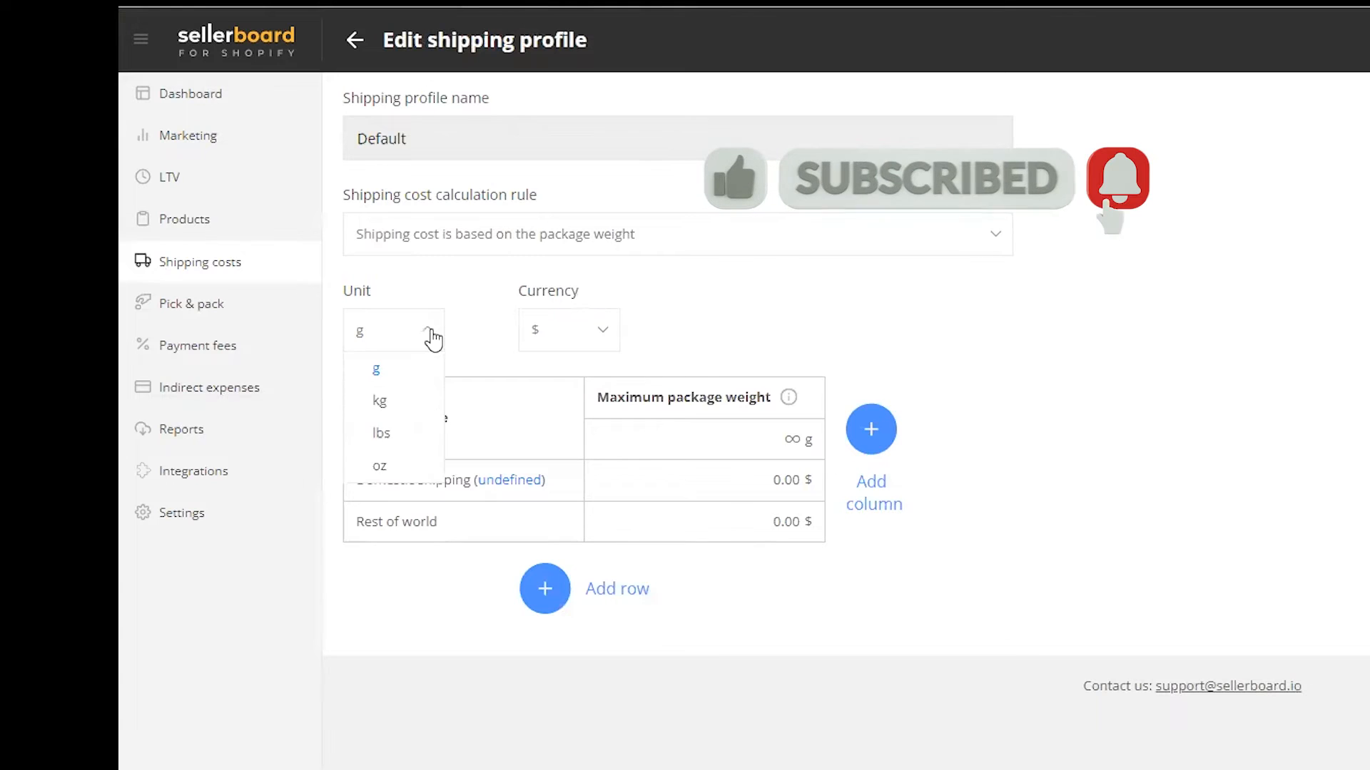
{"action": "left_click", "coordinate": [397, 376]}
{"action": "left_click", "coordinate": [606, 333]}
{"action": "left_click", "coordinate": [739, 314]}
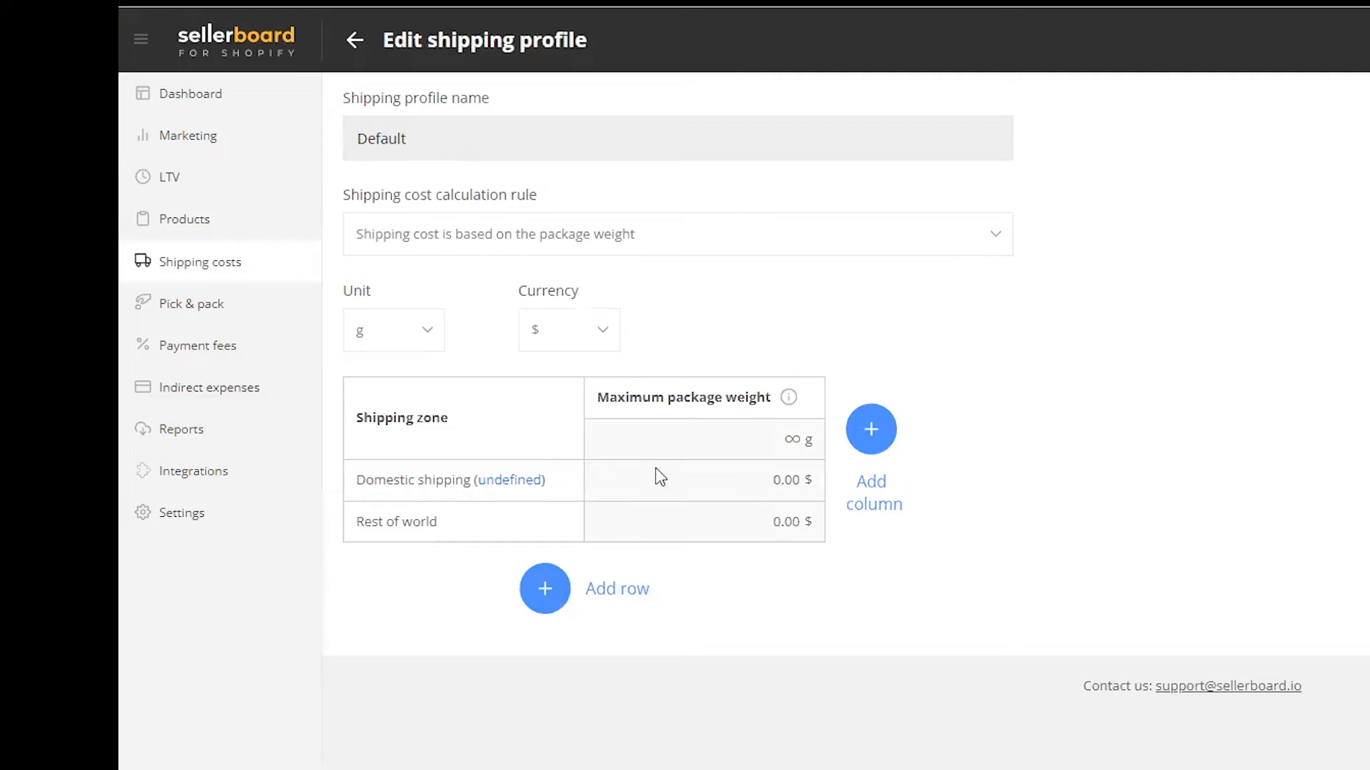
Step: Add a second weight column and set the first column's rates to $1 for domestic shipping and $2 for rest of world
{"action": "left_click", "coordinate": [873, 430]}
{"action": "mouse_move", "coordinate": [678, 442]}
{"action": "mouse_move", "coordinate": [803, 430]}
{"action": "left_click", "coordinate": [677, 481]}
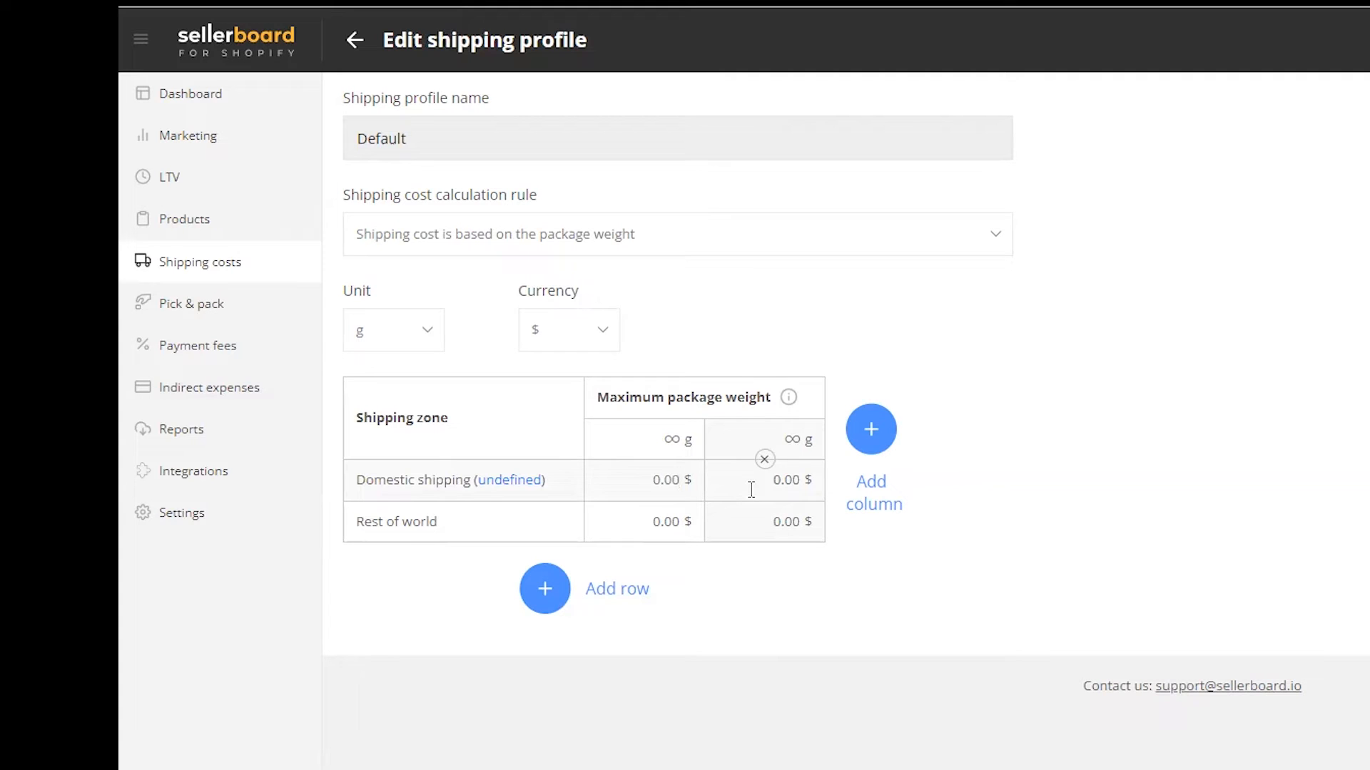
{"action": "key", "text": "BackSpace"}
{"action": "key", "text": "BackSpace"}
{"action": "key", "text": "BackSpace"}
{"action": "key", "text": "BackSpace"}
{"action": "type", "text": "1"}
{"action": "left_click", "coordinate": [684, 535]}
{"action": "key", "text": "BackSpace"}
{"action": "key", "text": "BackSpace"}
{"action": "key", "text": "BackSpace"}
{"action": "key", "text": "BackSpace"}
{"action": "type", "text": "2"}
{"action": "left_click", "coordinate": [866, 606]}
Step: Add a third weight column and give the second a 500 g maximum, with rates of $2 domestic and $3 rest of world
{"action": "left_click", "coordinate": [788, 488]}
{"action": "left_click_drag", "start_coordinate": [789, 461], "coordinate": [868, 428]}
{"action": "left_click", "coordinate": [868, 428]}
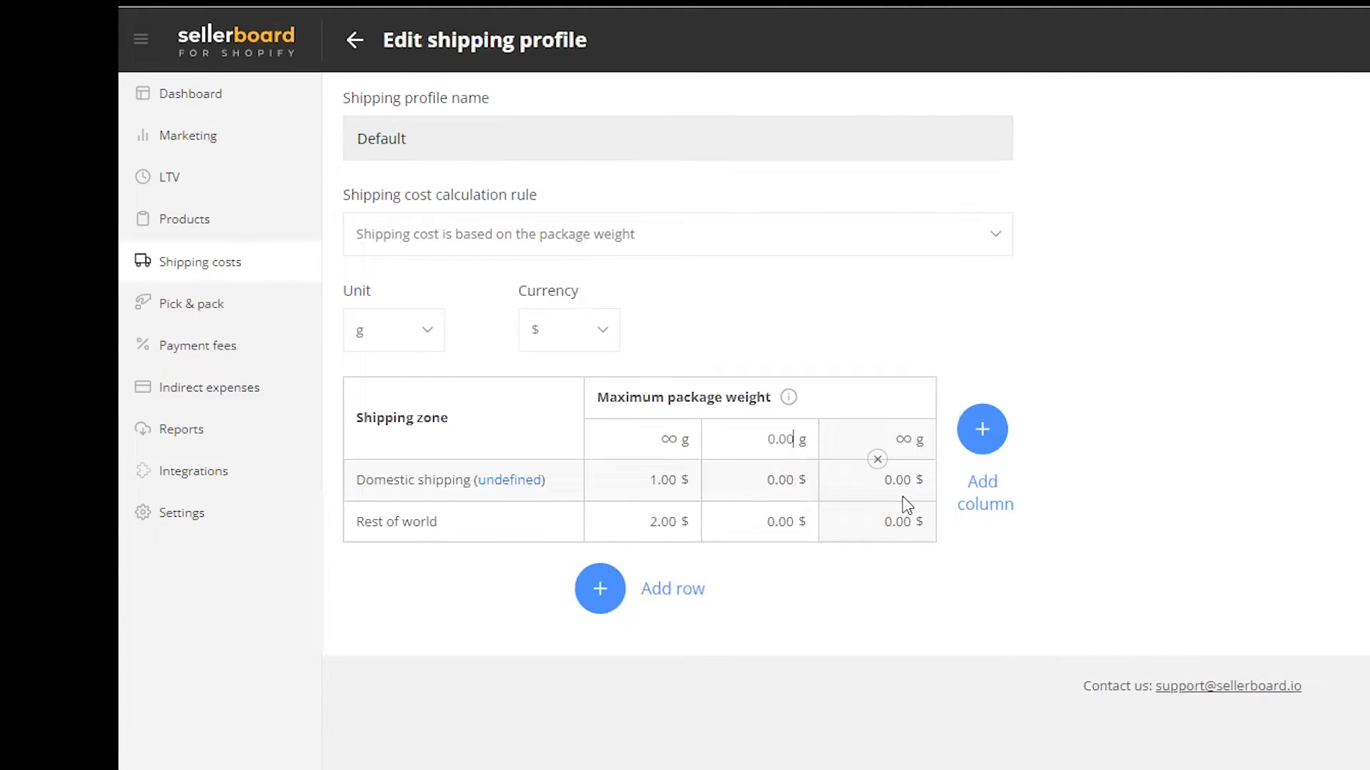
{"action": "key", "text": "ctrl+a"}
{"action": "type", "text": "500"}
{"action": "left_click", "coordinate": [790, 470]}
{"action": "key", "text": "ctrl+a"}
{"action": "type", "text": "2"}
{"action": "left_click", "coordinate": [791, 524]}
{"action": "key", "text": "ctrl+a"}
{"action": "type", "text": "3"}
{"action": "left_click", "coordinate": [796, 573]}
Step: Give the third column a 1000 g maximum with rates of $3 domestic and $4 rest of world, and leave the profile without saving
{"action": "left_click_drag", "start_coordinate": [925, 448], "coordinate": [906, 436]}
{"action": "left_click", "coordinate": [876, 437]}
{"action": "type", "text": "1000"}
{"action": "left_click", "coordinate": [880, 471]}
{"action": "type", "text": "3"}
{"action": "left_click", "coordinate": [905, 532]}
{"action": "type", "text": "4"}
{"action": "left_click", "coordinate": [972, 578]}
{"action": "left_click", "coordinate": [355, 40]}
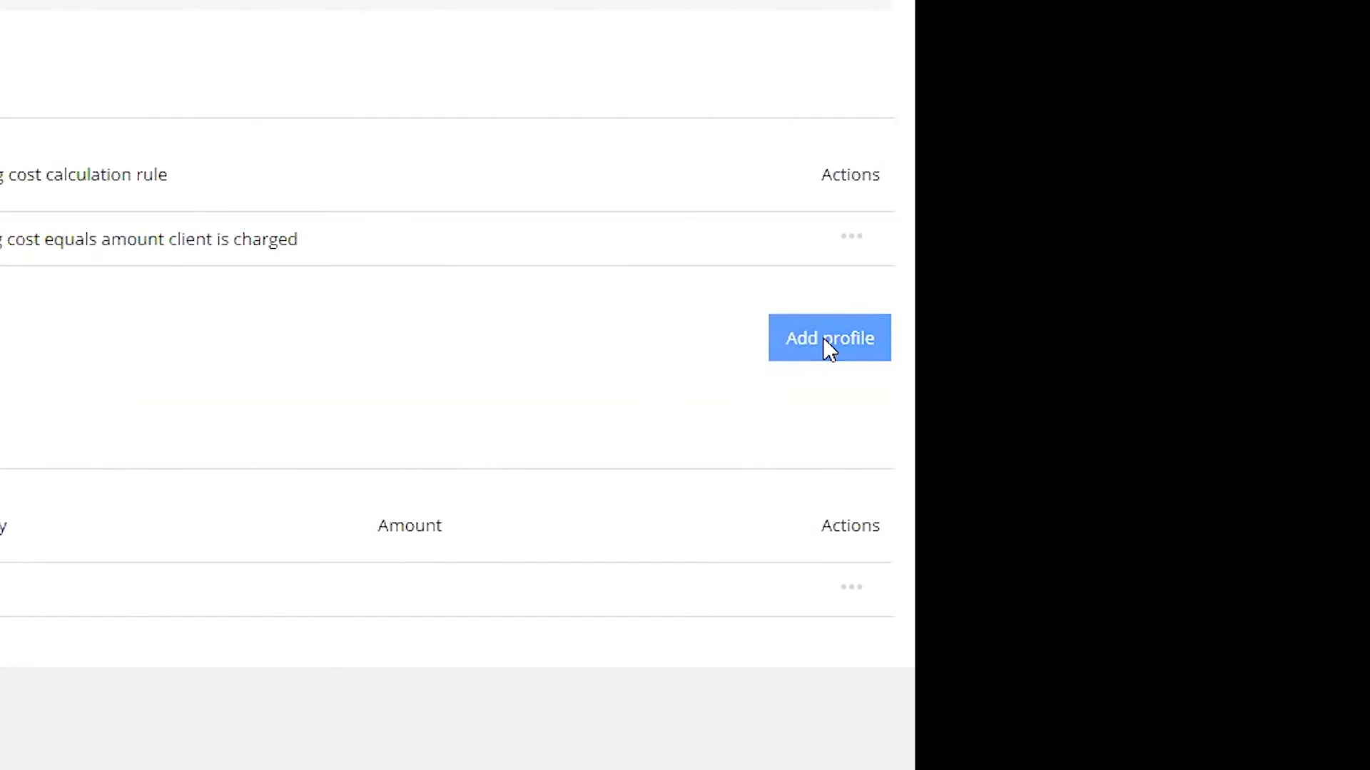
Step: Start a new shipping profile and view the list of products it can be applied to
{"action": "left_click", "coordinate": [1326, 361]}
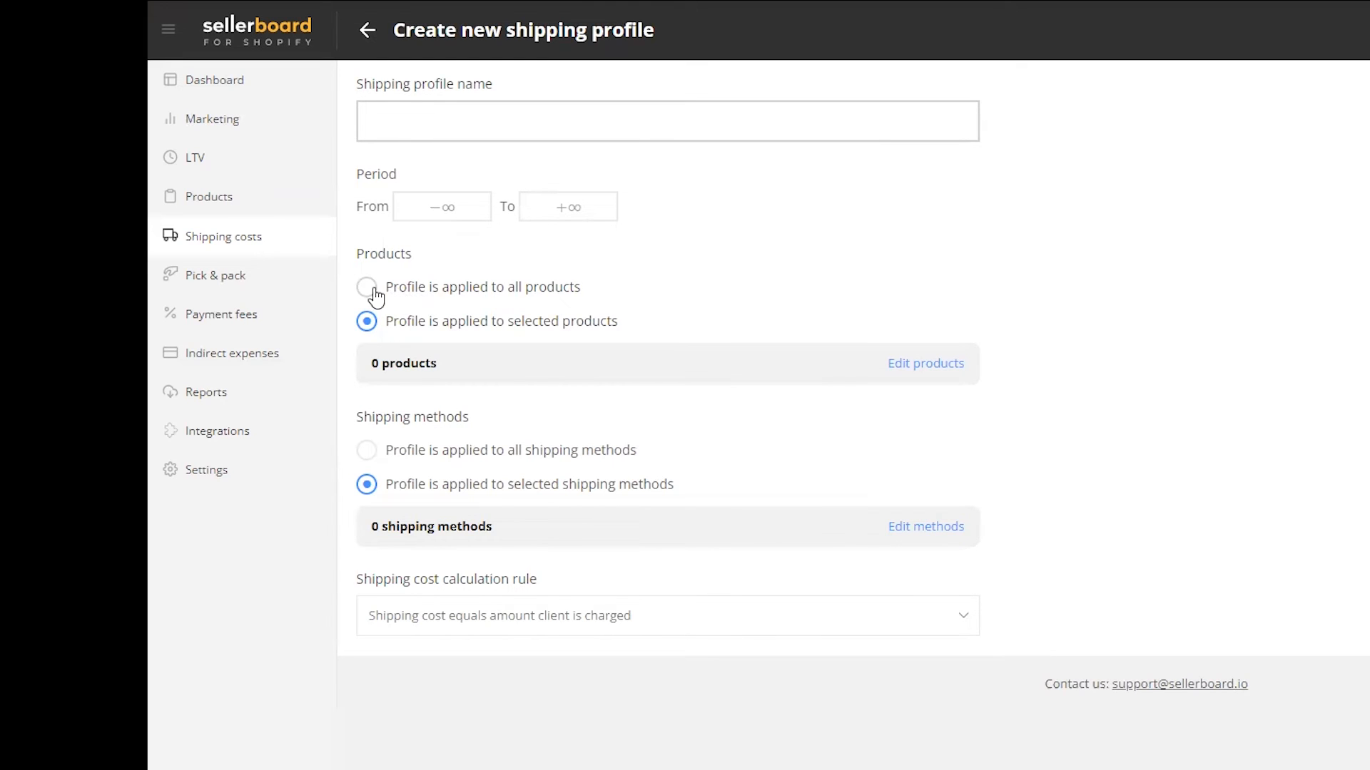
{"action": "left_click", "coordinate": [924, 365]}
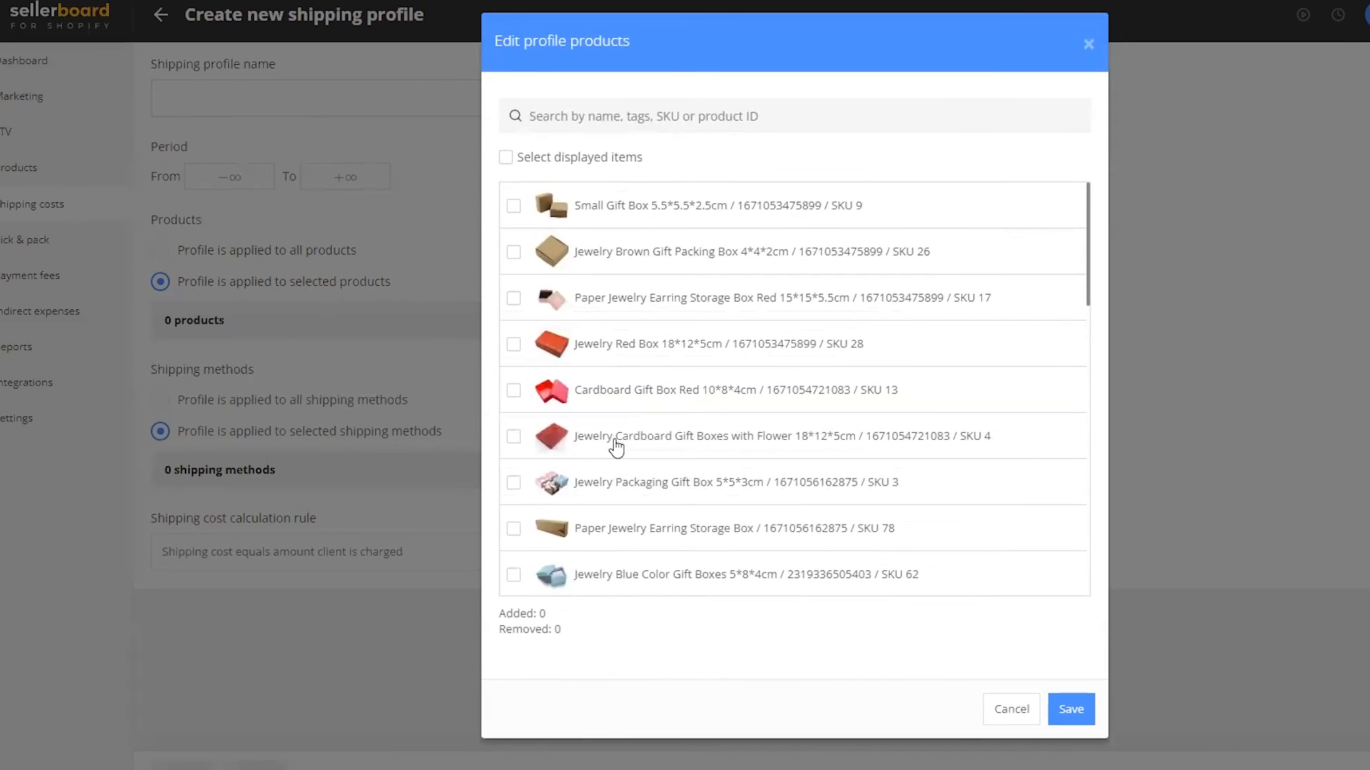
{"action": "key", "text": "Escape"}
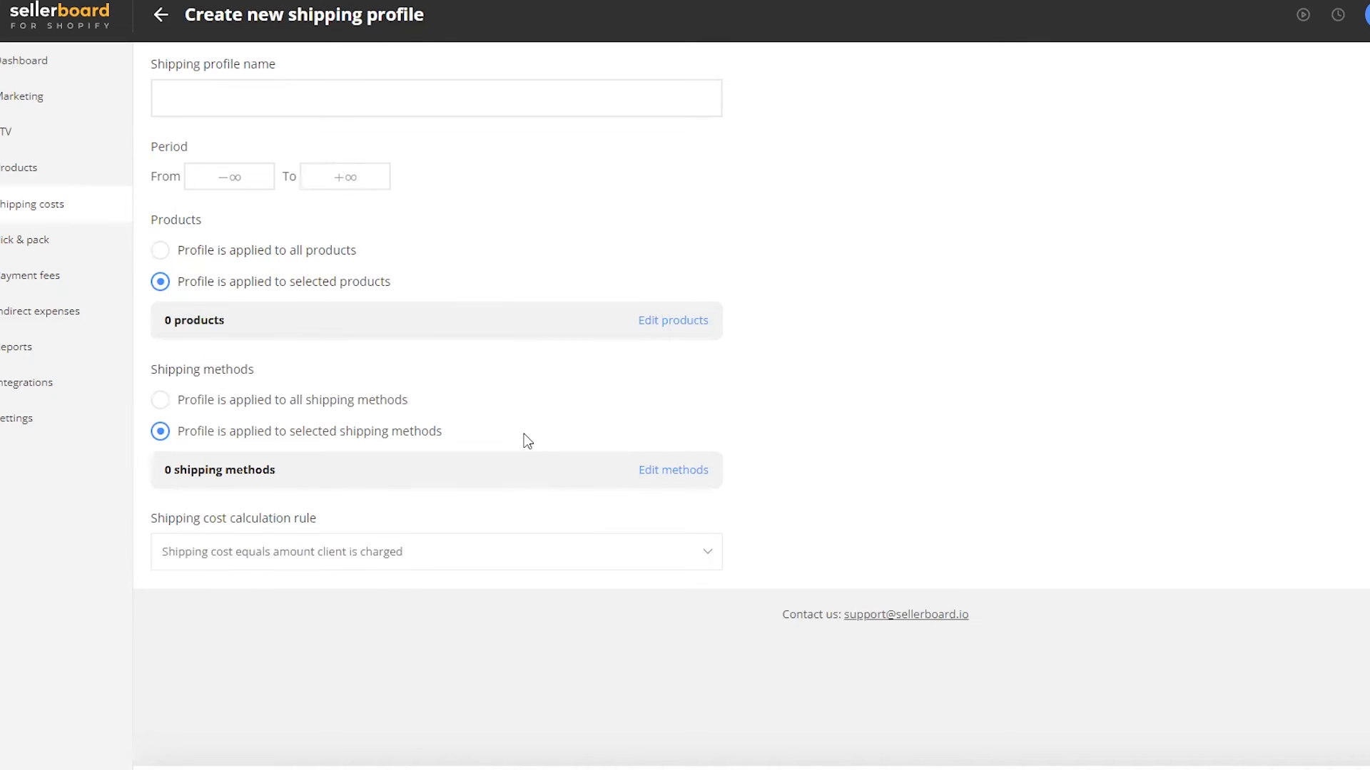
Step: View the selectable shipping methods and the shipping cost calculation rules for the new profile
{"action": "left_click", "coordinate": [649, 469]}
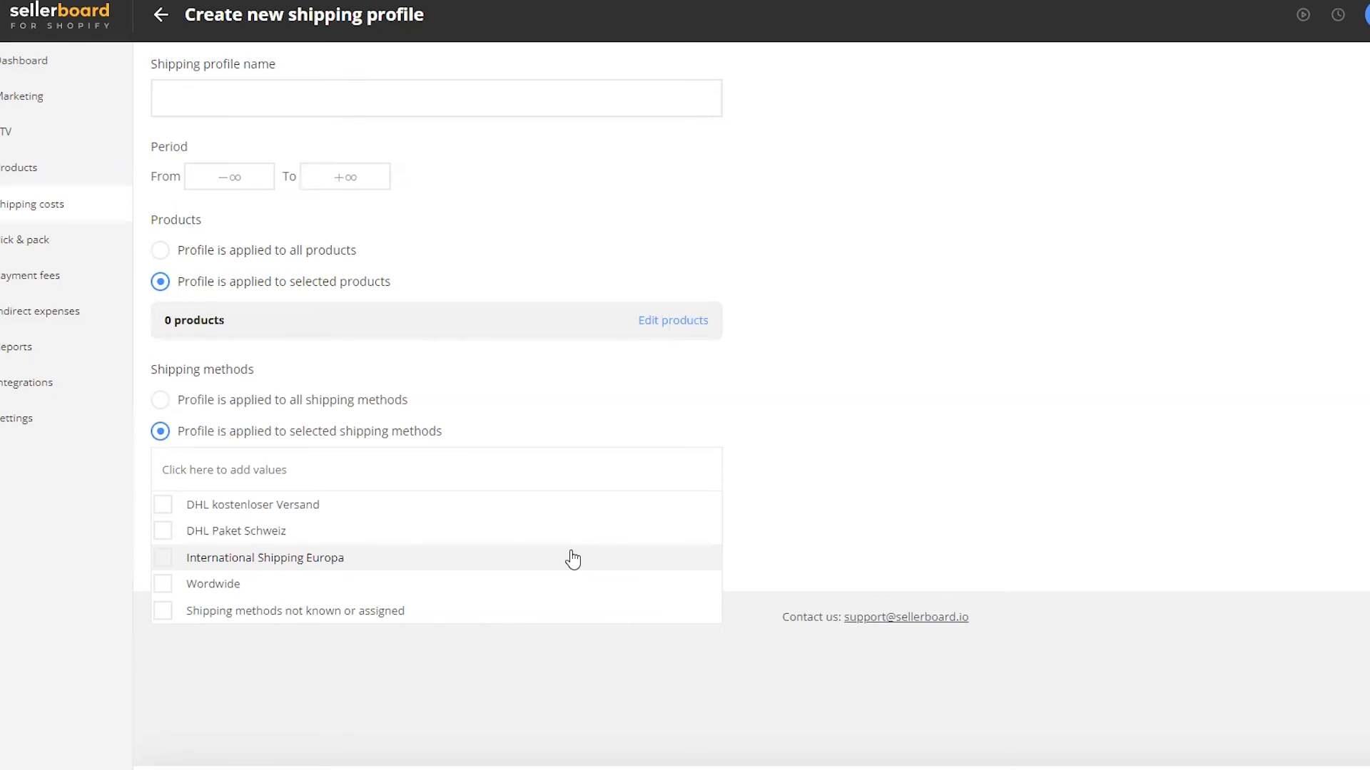
{"action": "left_click", "coordinate": [780, 447]}
{"action": "left_click", "coordinate": [704, 553]}
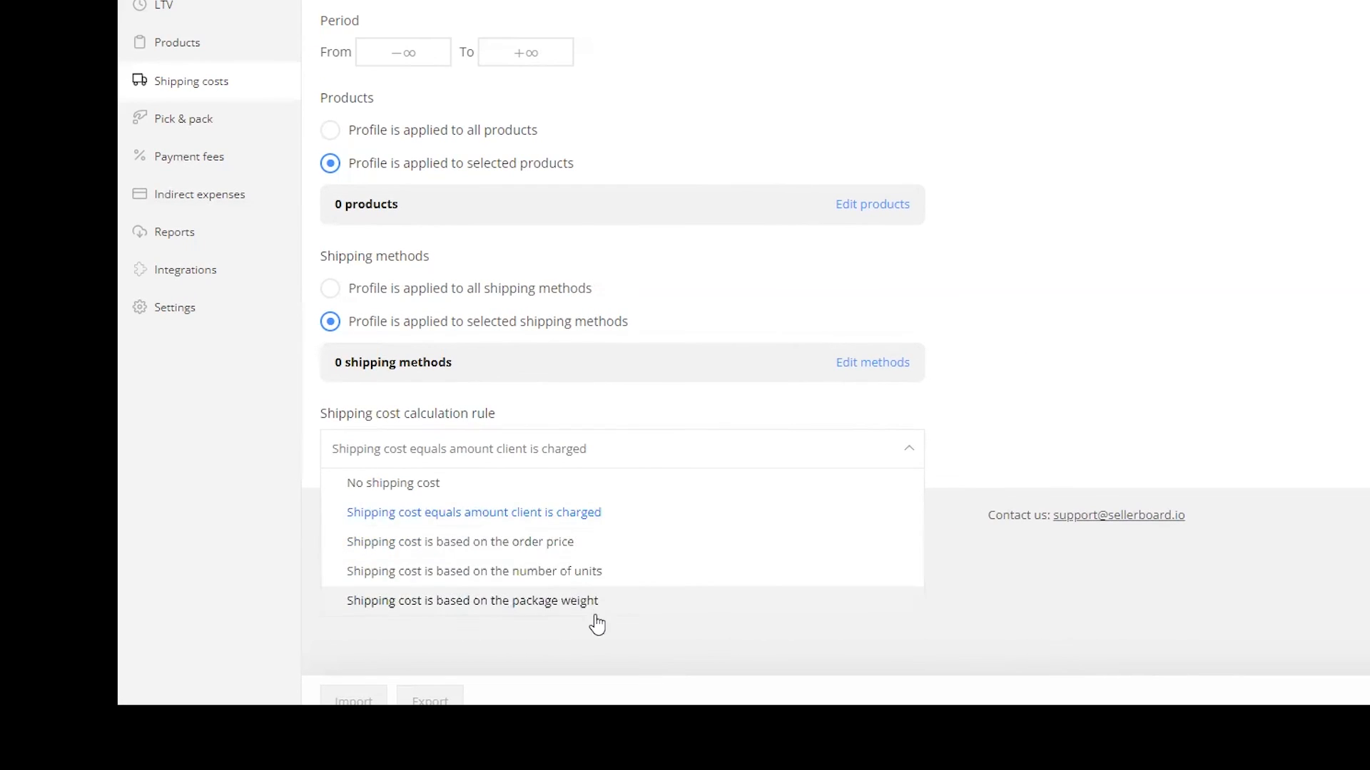
{"action": "left_click", "coordinate": [1036, 326]}
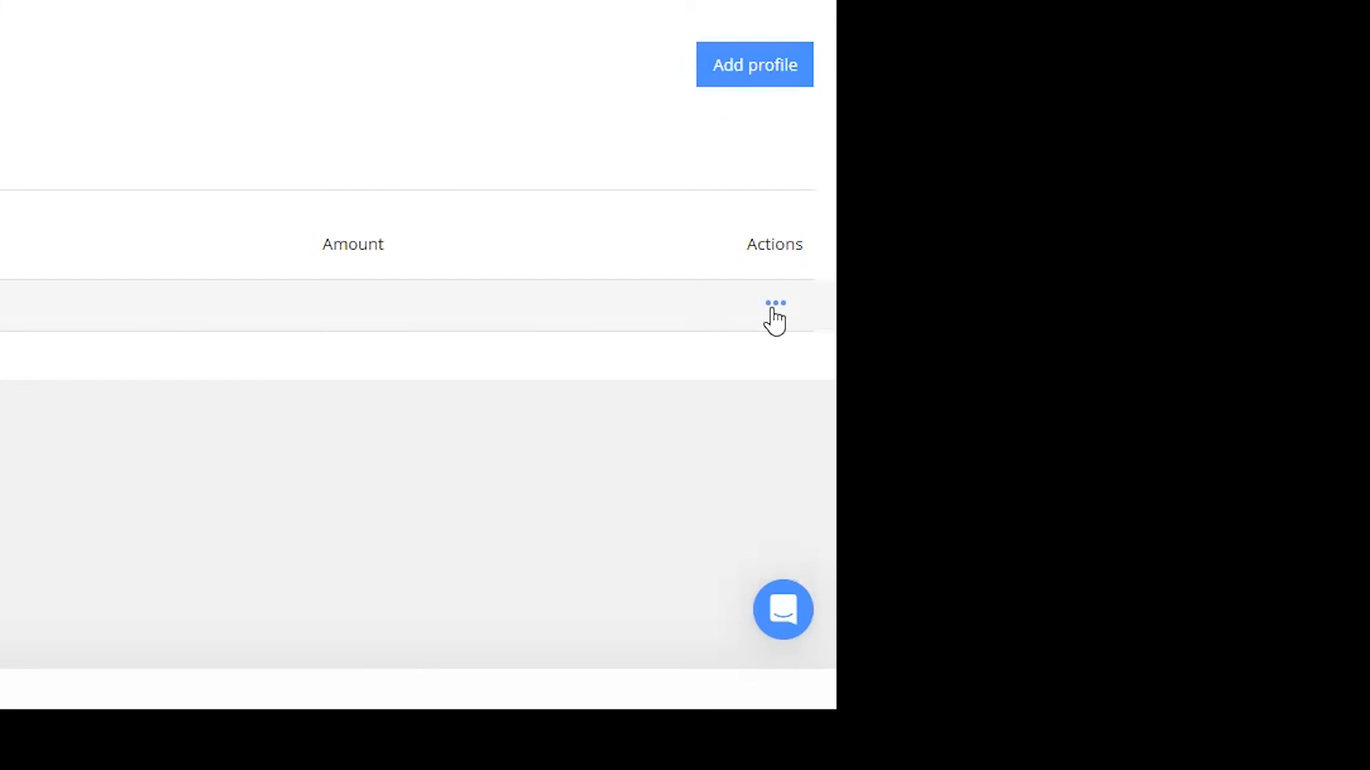
Step: Open the shipping cost for returns for editing and view its calculation rule options
{"action": "left_click", "coordinate": [773, 312]}
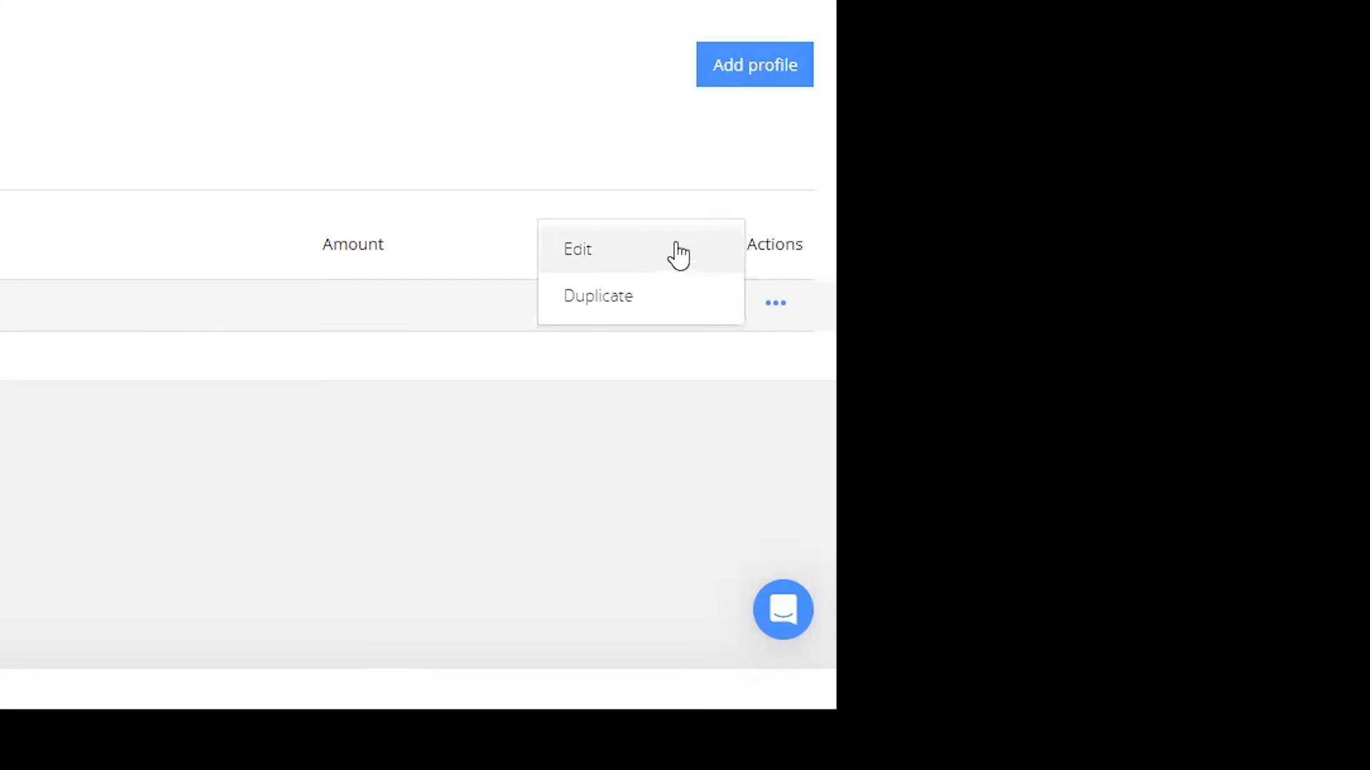
{"action": "left_click", "coordinate": [652, 250]}
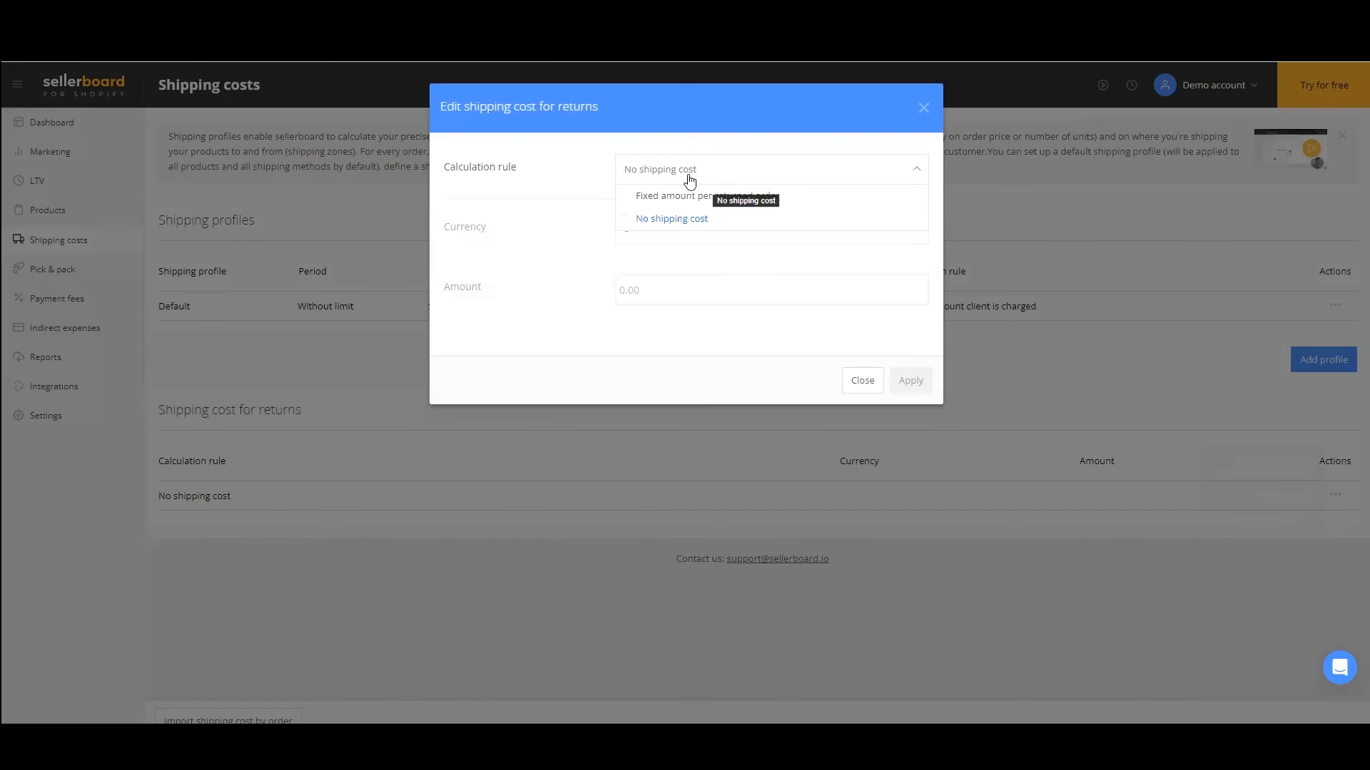